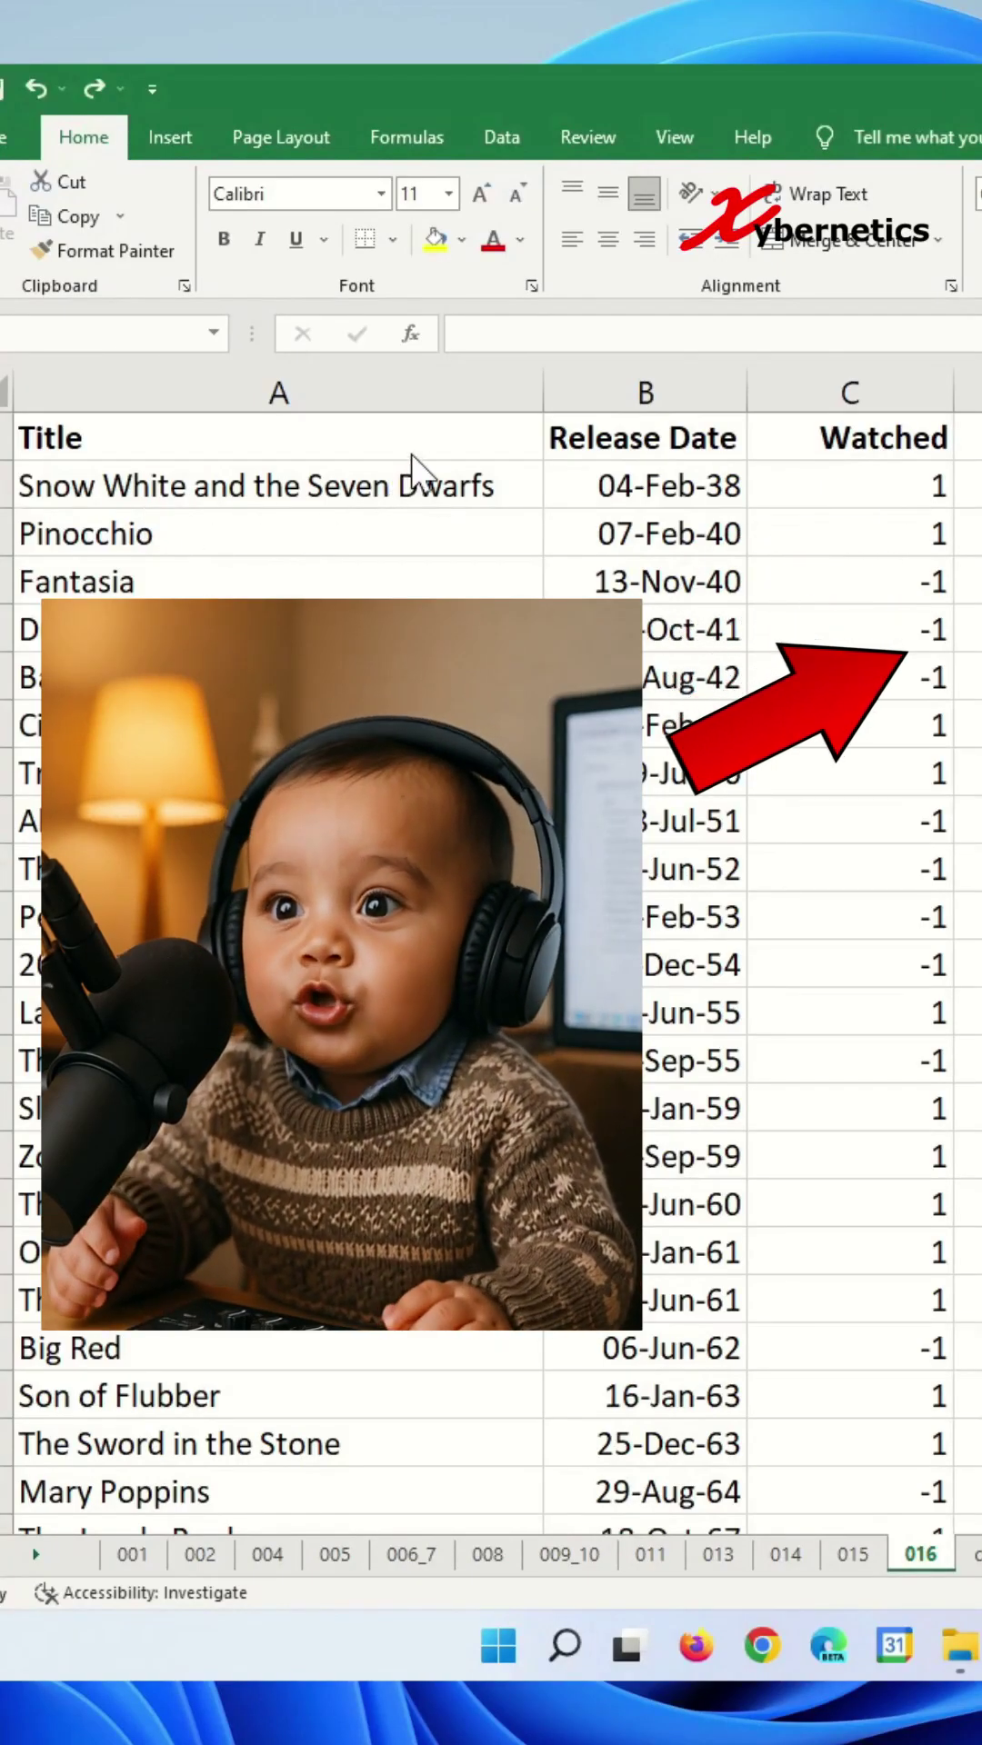
- Select Snow White's Watched value in cell C2
{"action": "left_click", "coordinate": [889, 589]}
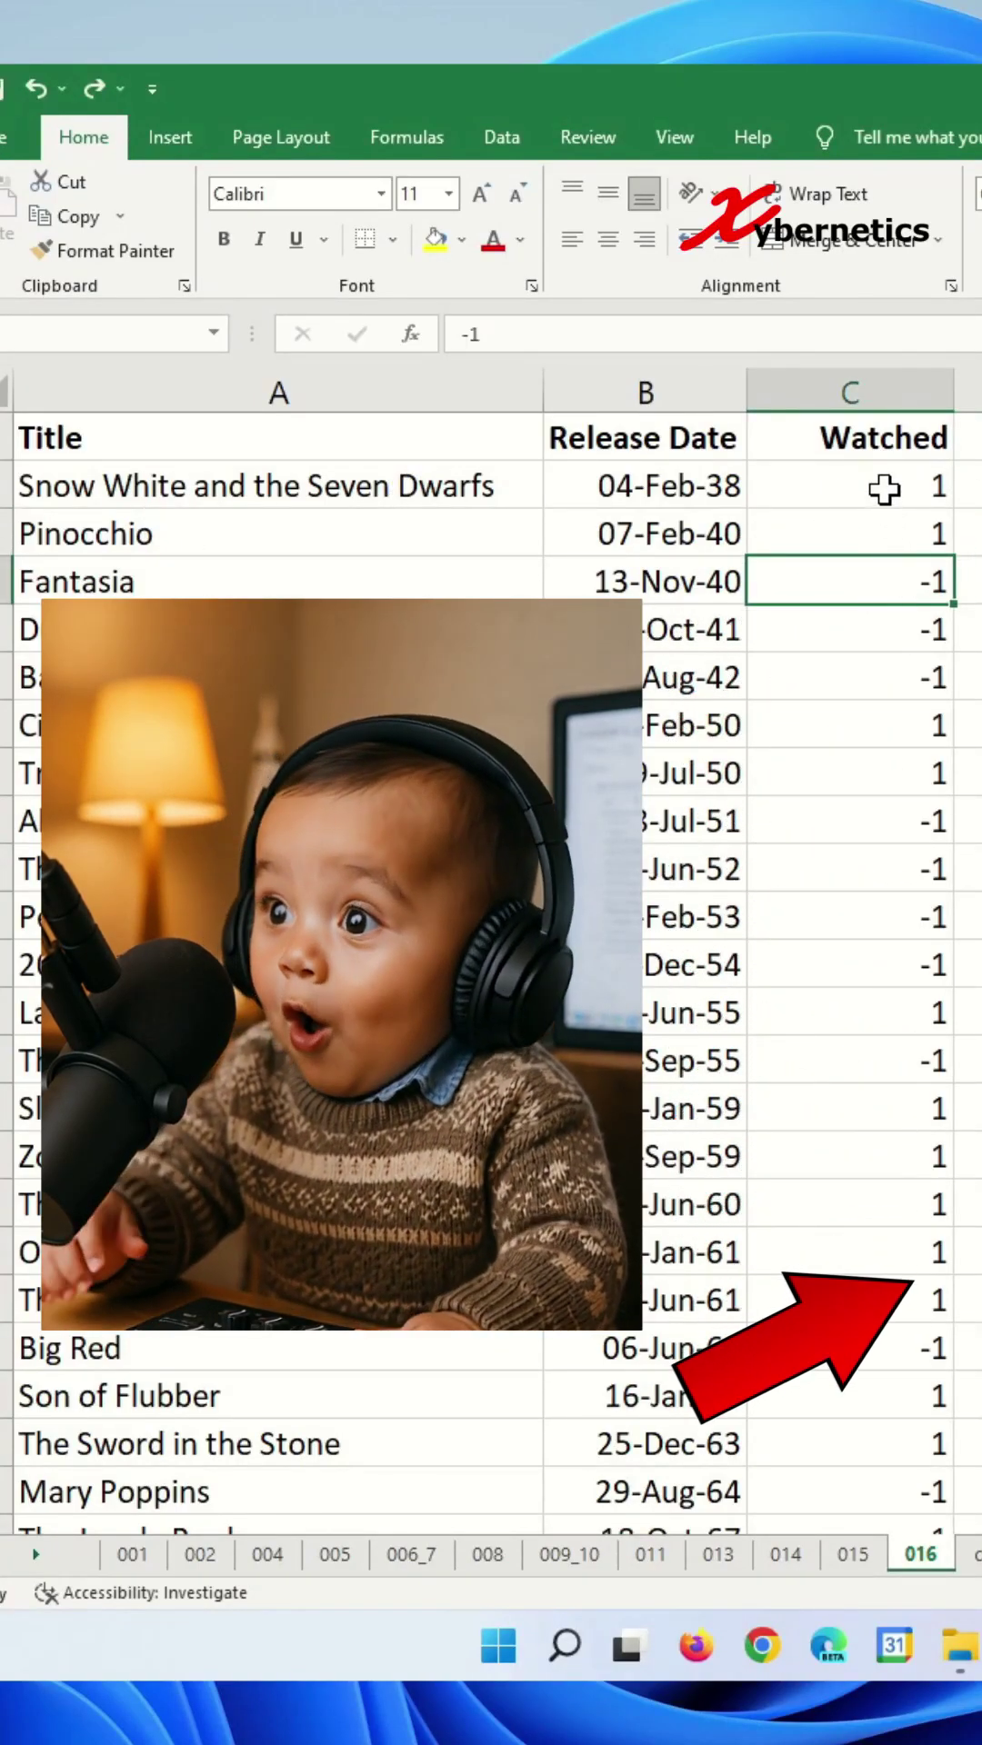
{"action": "key", "text": "Up"}
{"action": "key", "text": "Up"}
{"action": "key", "text": "Right"}
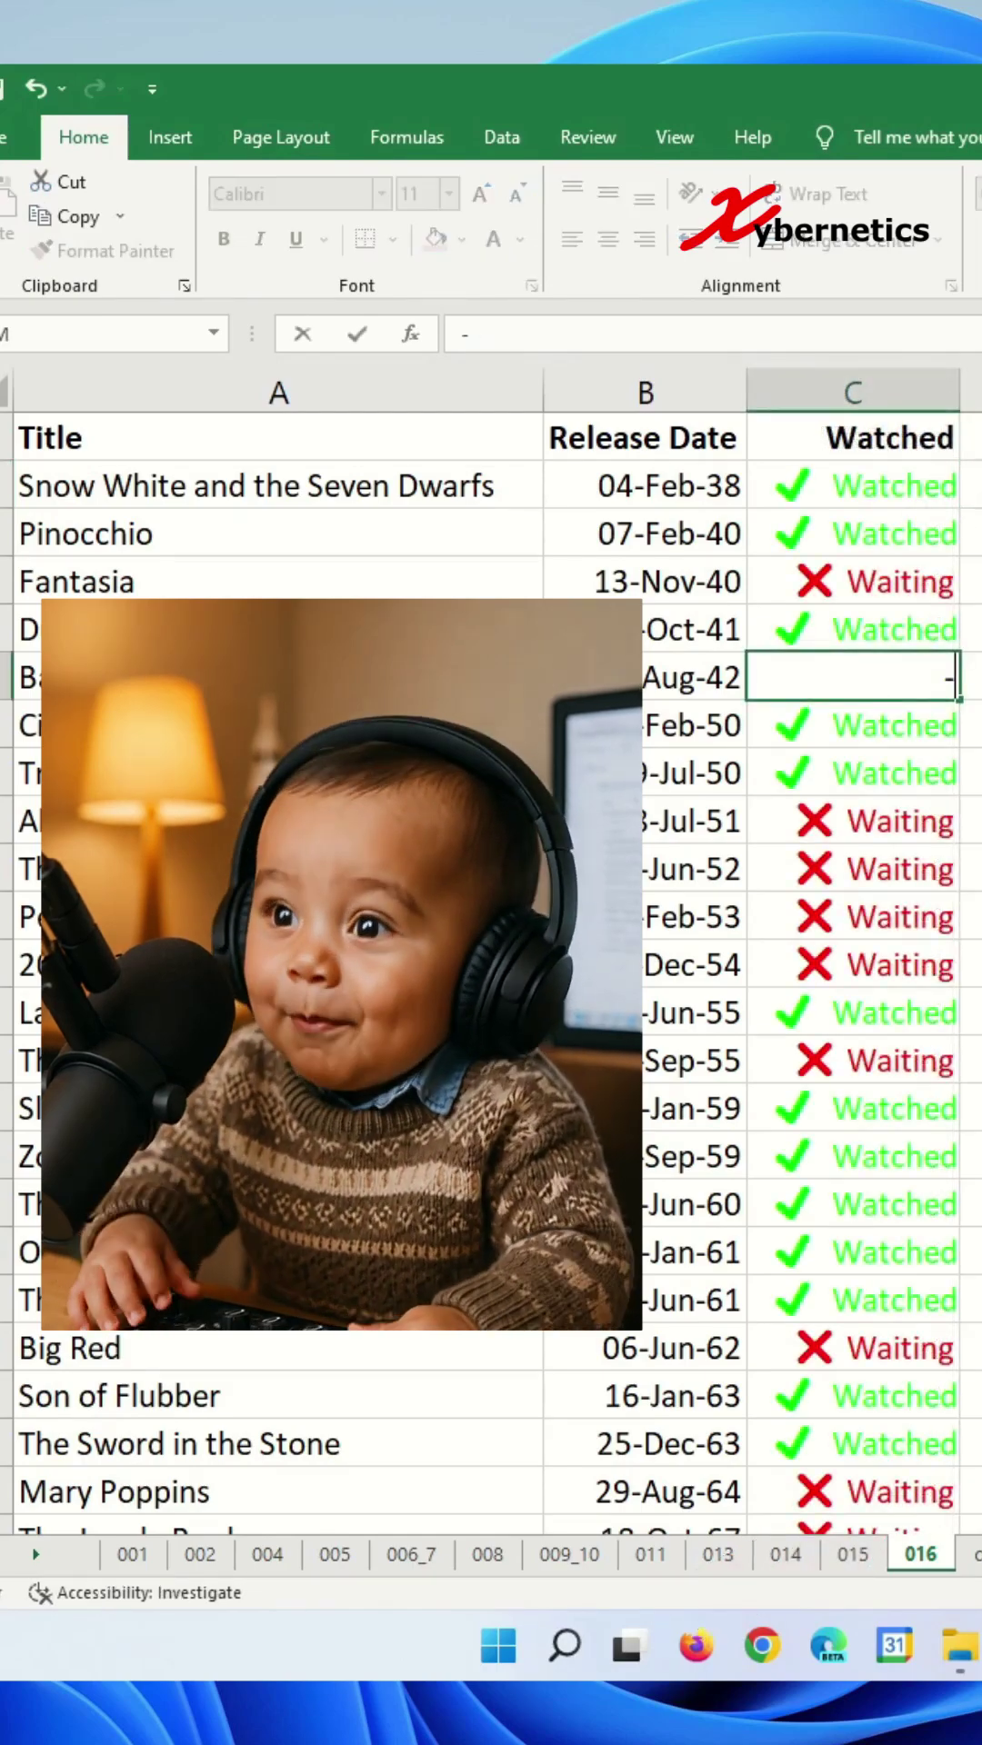
{"action": "key", "text": "Return"}
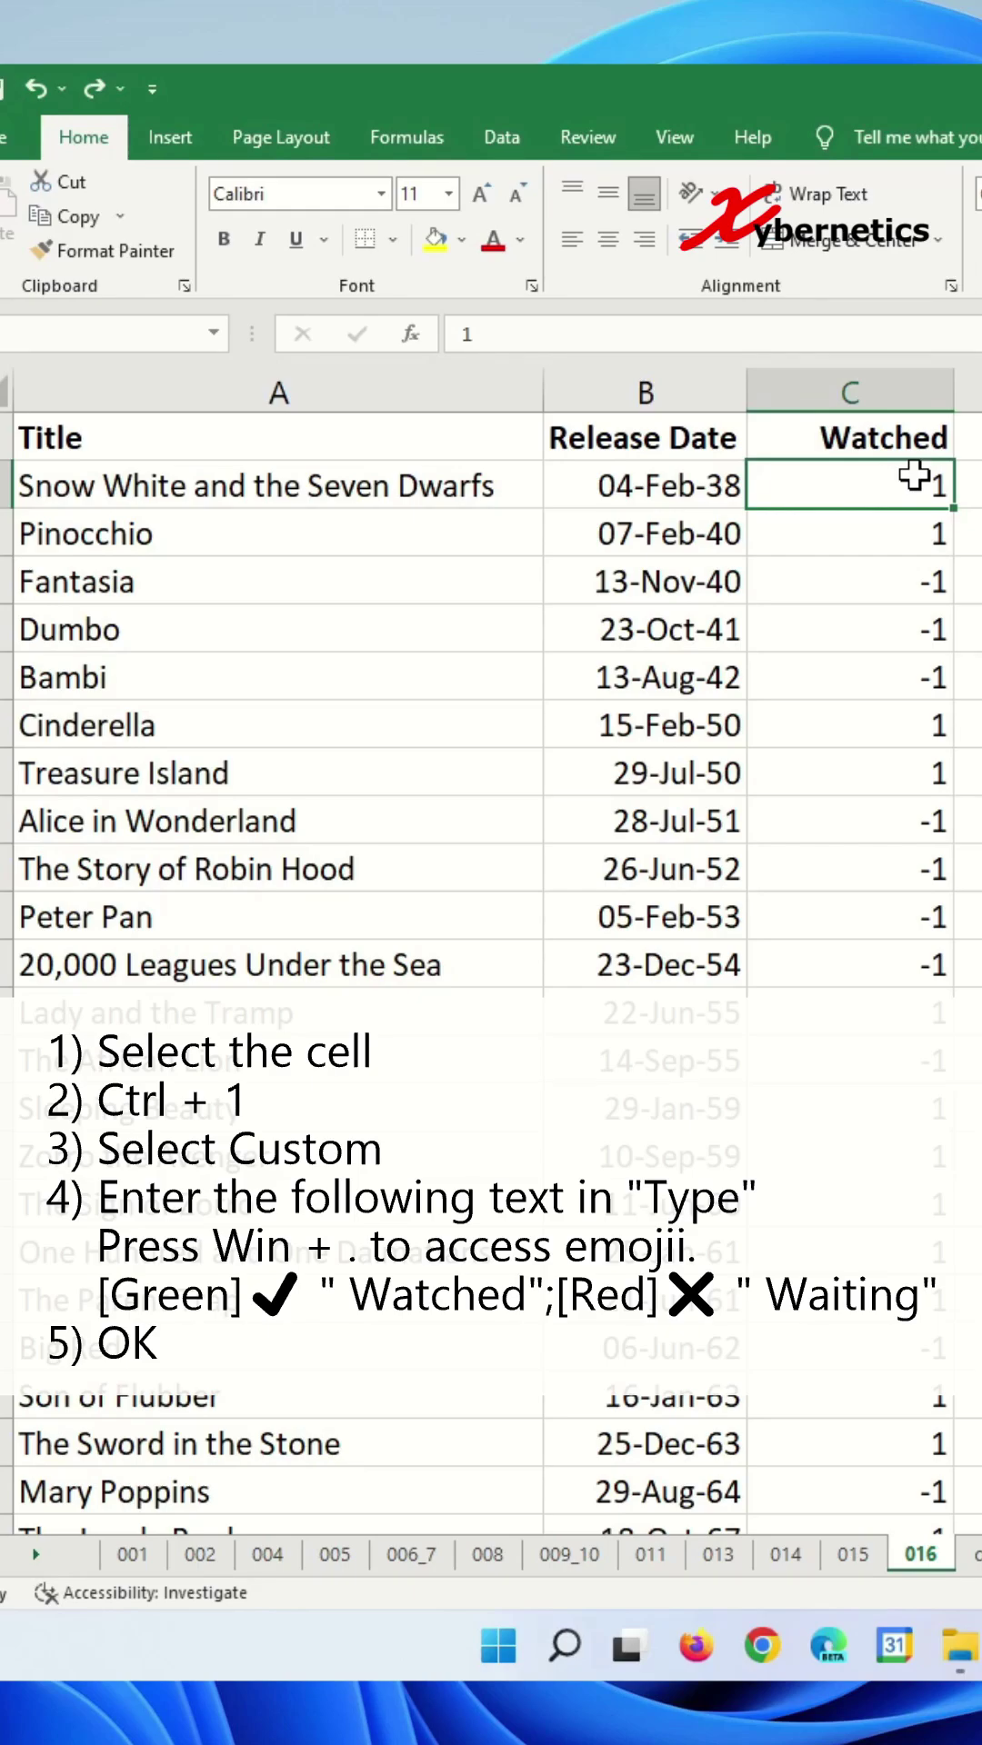
- Replace General with the custom format code [Green]✔ " Watched";[Red]✖
{"action": "key", "text": "ctrl+1"}
{"action": "left_click", "coordinate": [353, 780]}
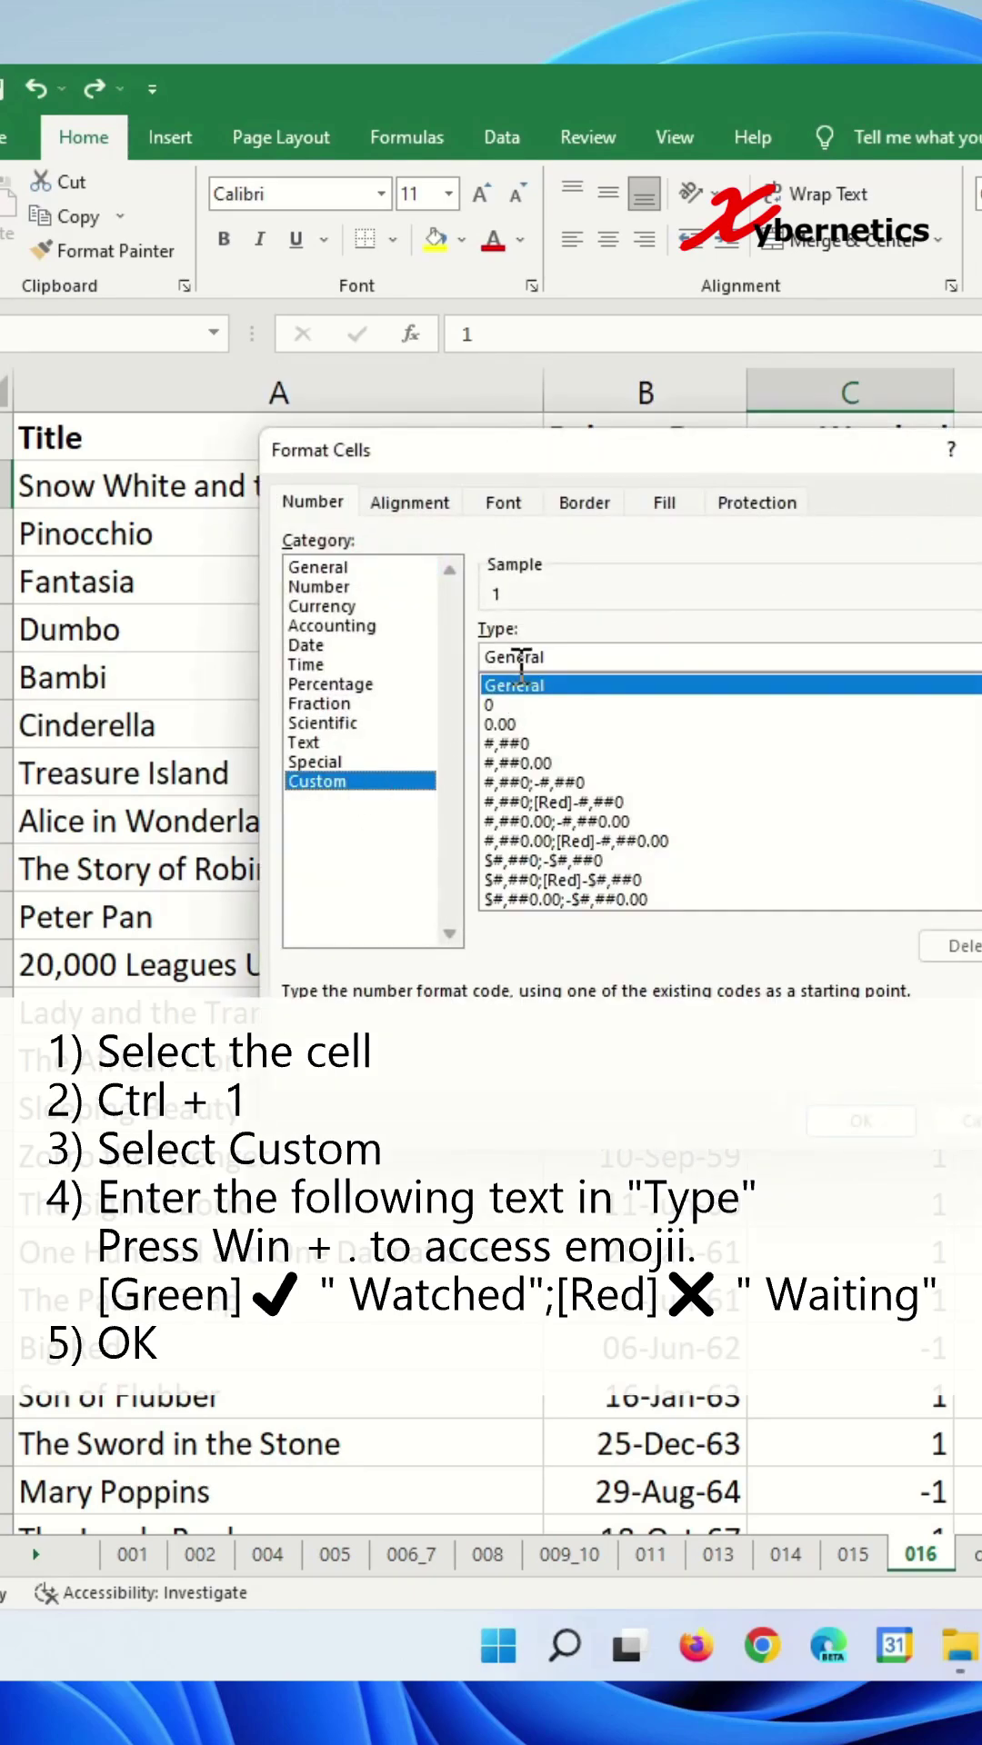
{"action": "left_click_drag", "start_coordinate": [583, 657], "coordinate": [416, 652]}
{"action": "key", "text": "BackSpace"}
{"action": "type", "text": "[Green]"}
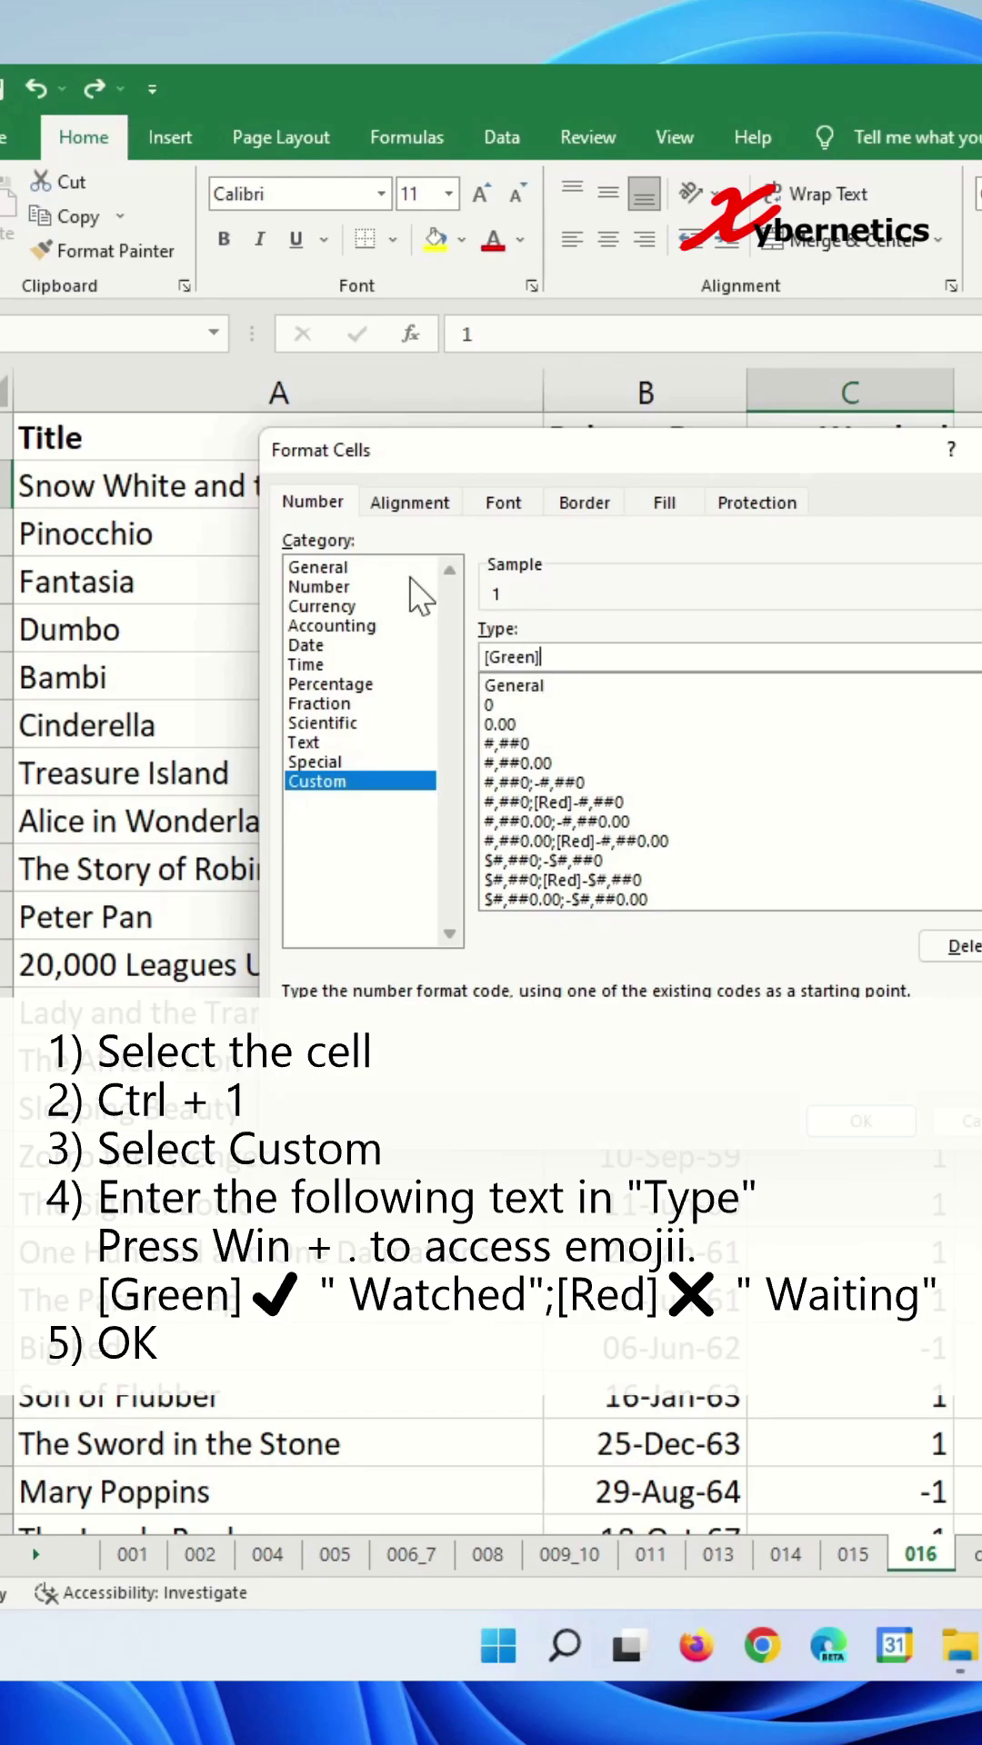
{"action": "key", "text": "super+period"}
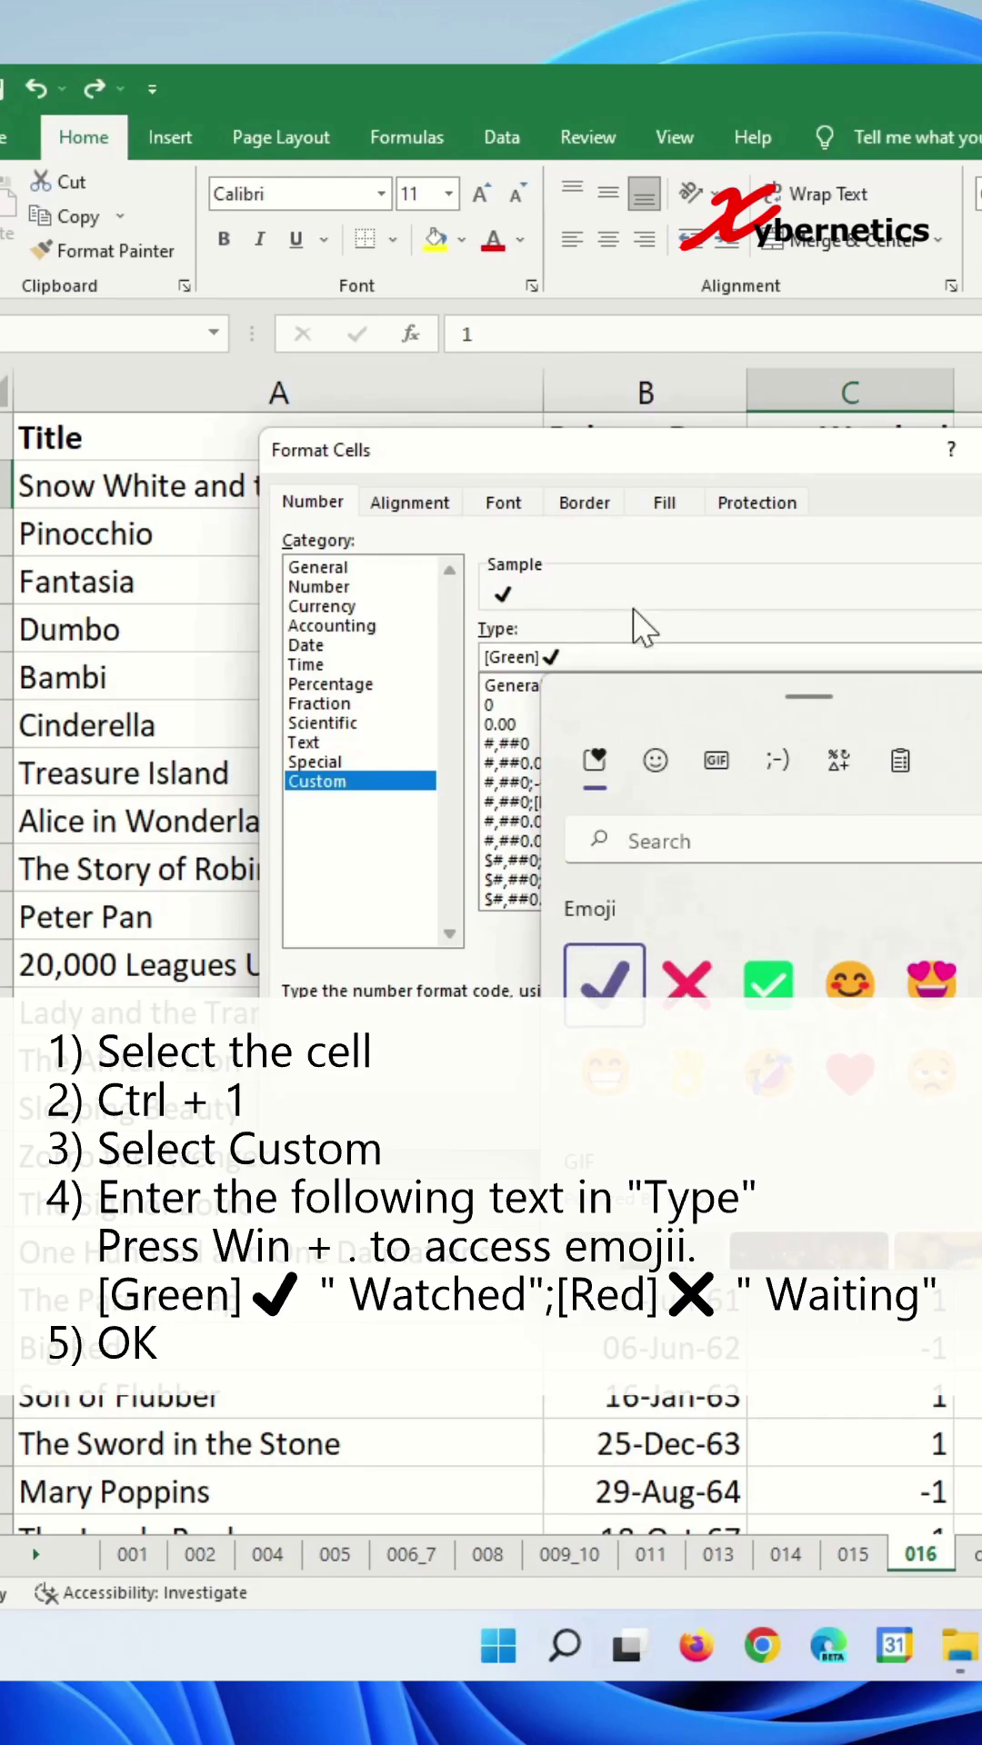
{"action": "key", "text": "Escape"}
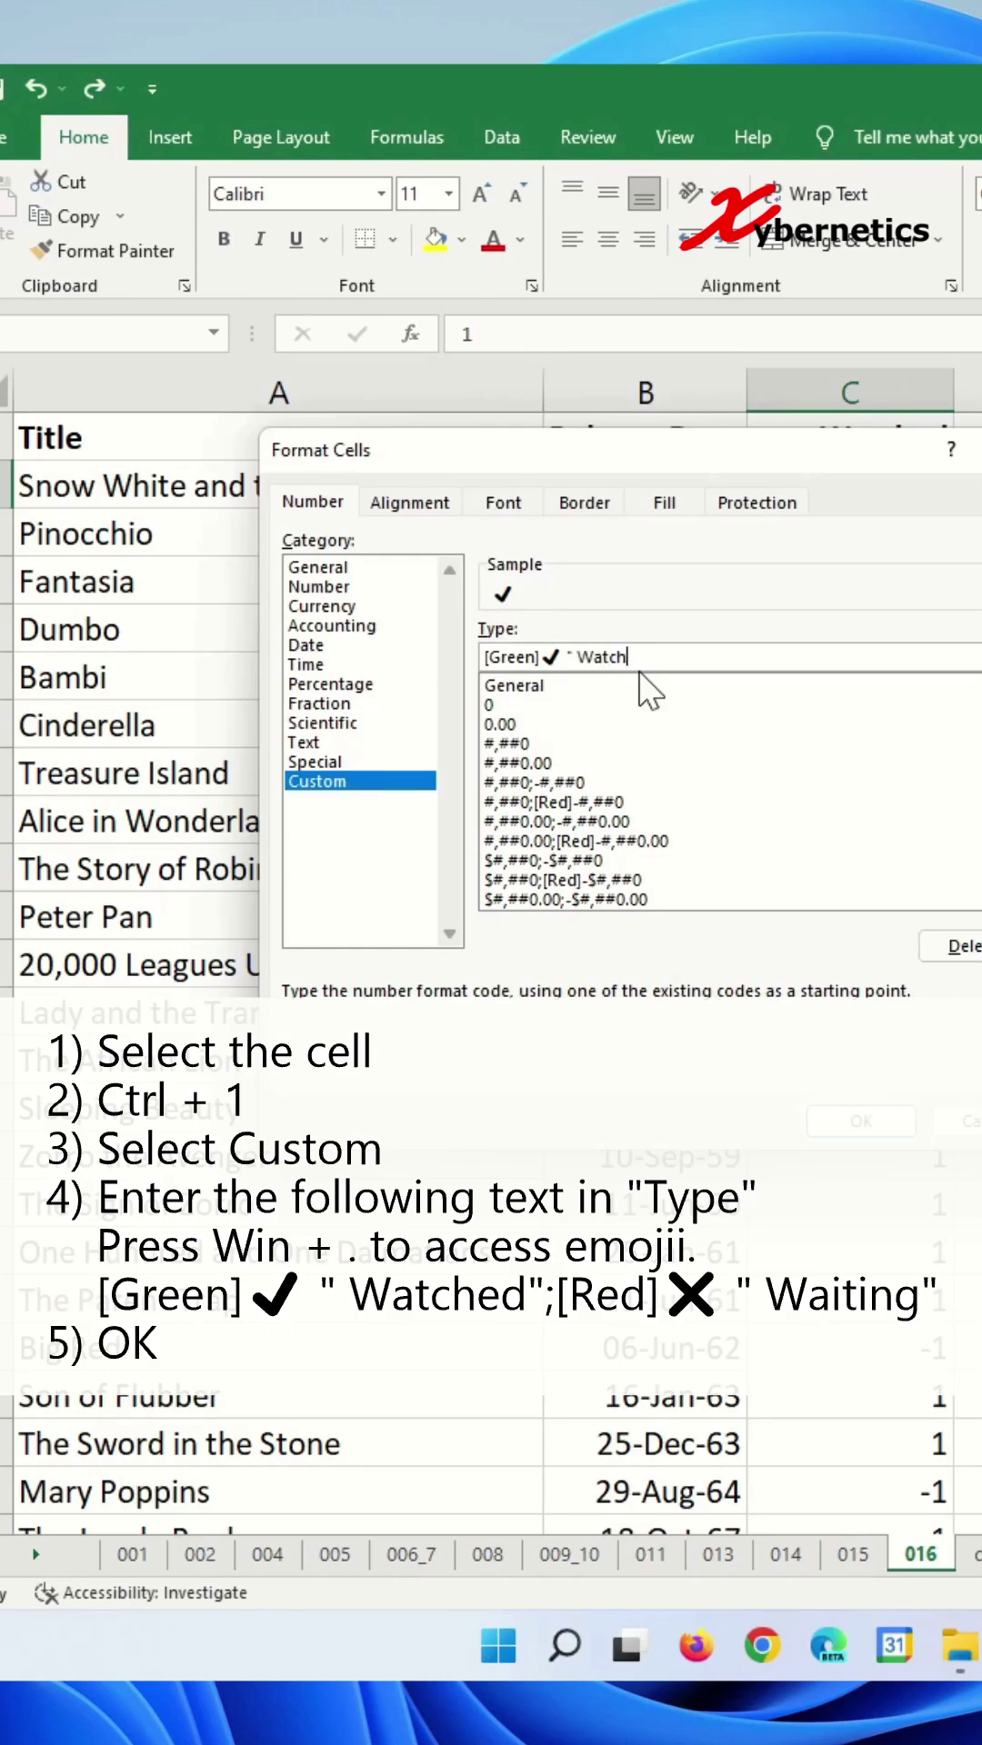
{"action": "type", "text": "ed\";[Red"}
- Finish the format with " Waiting" for negatives and copy it down column C
{"action": "key", "text": "super+period"}
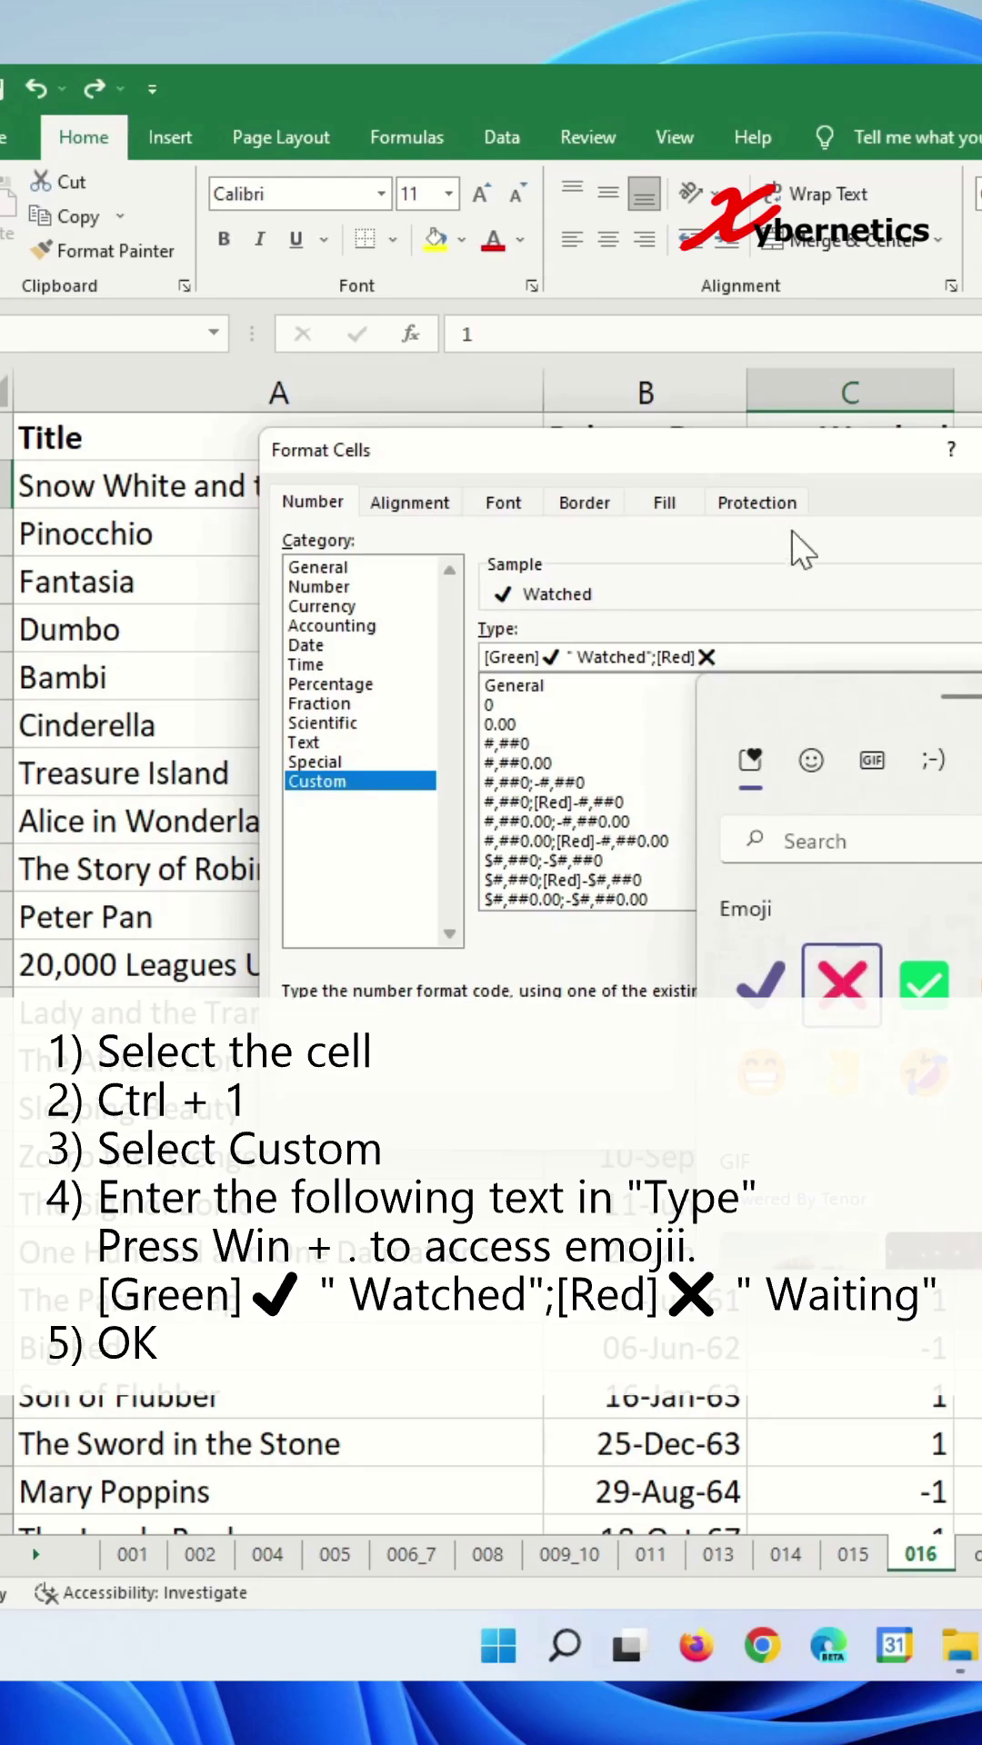
{"action": "type", "text": "\" Waiting"}
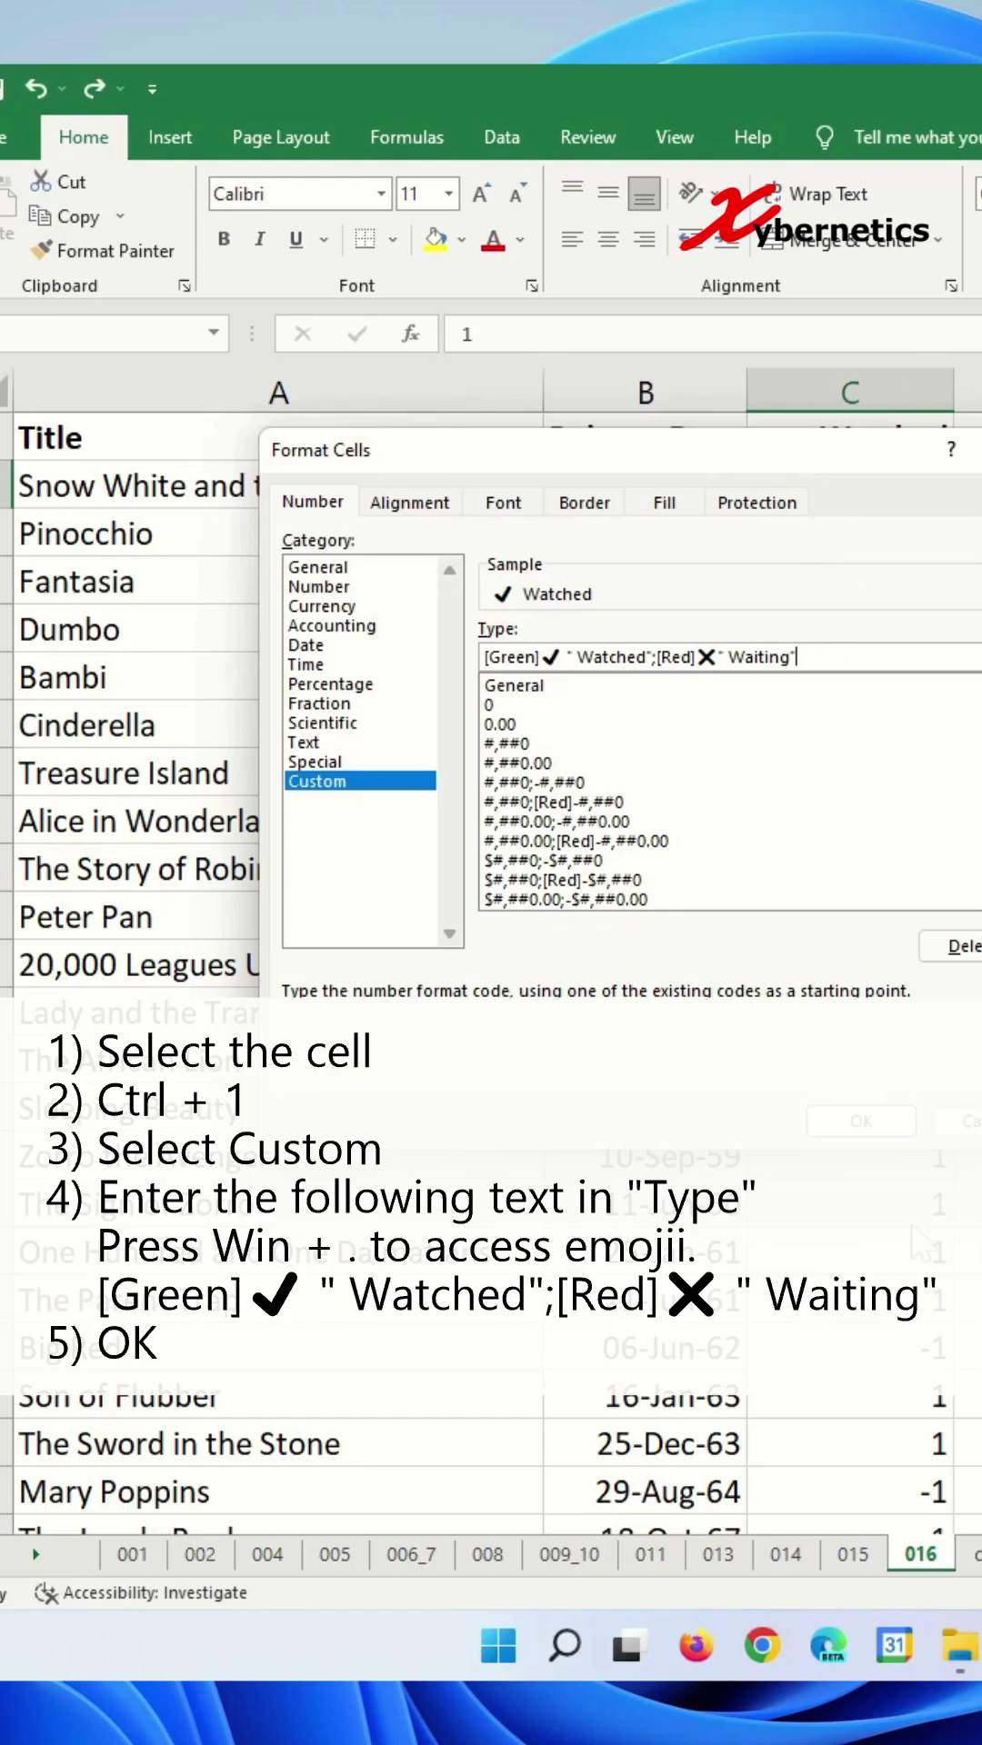
{"action": "left_click", "coordinate": [860, 1132]}
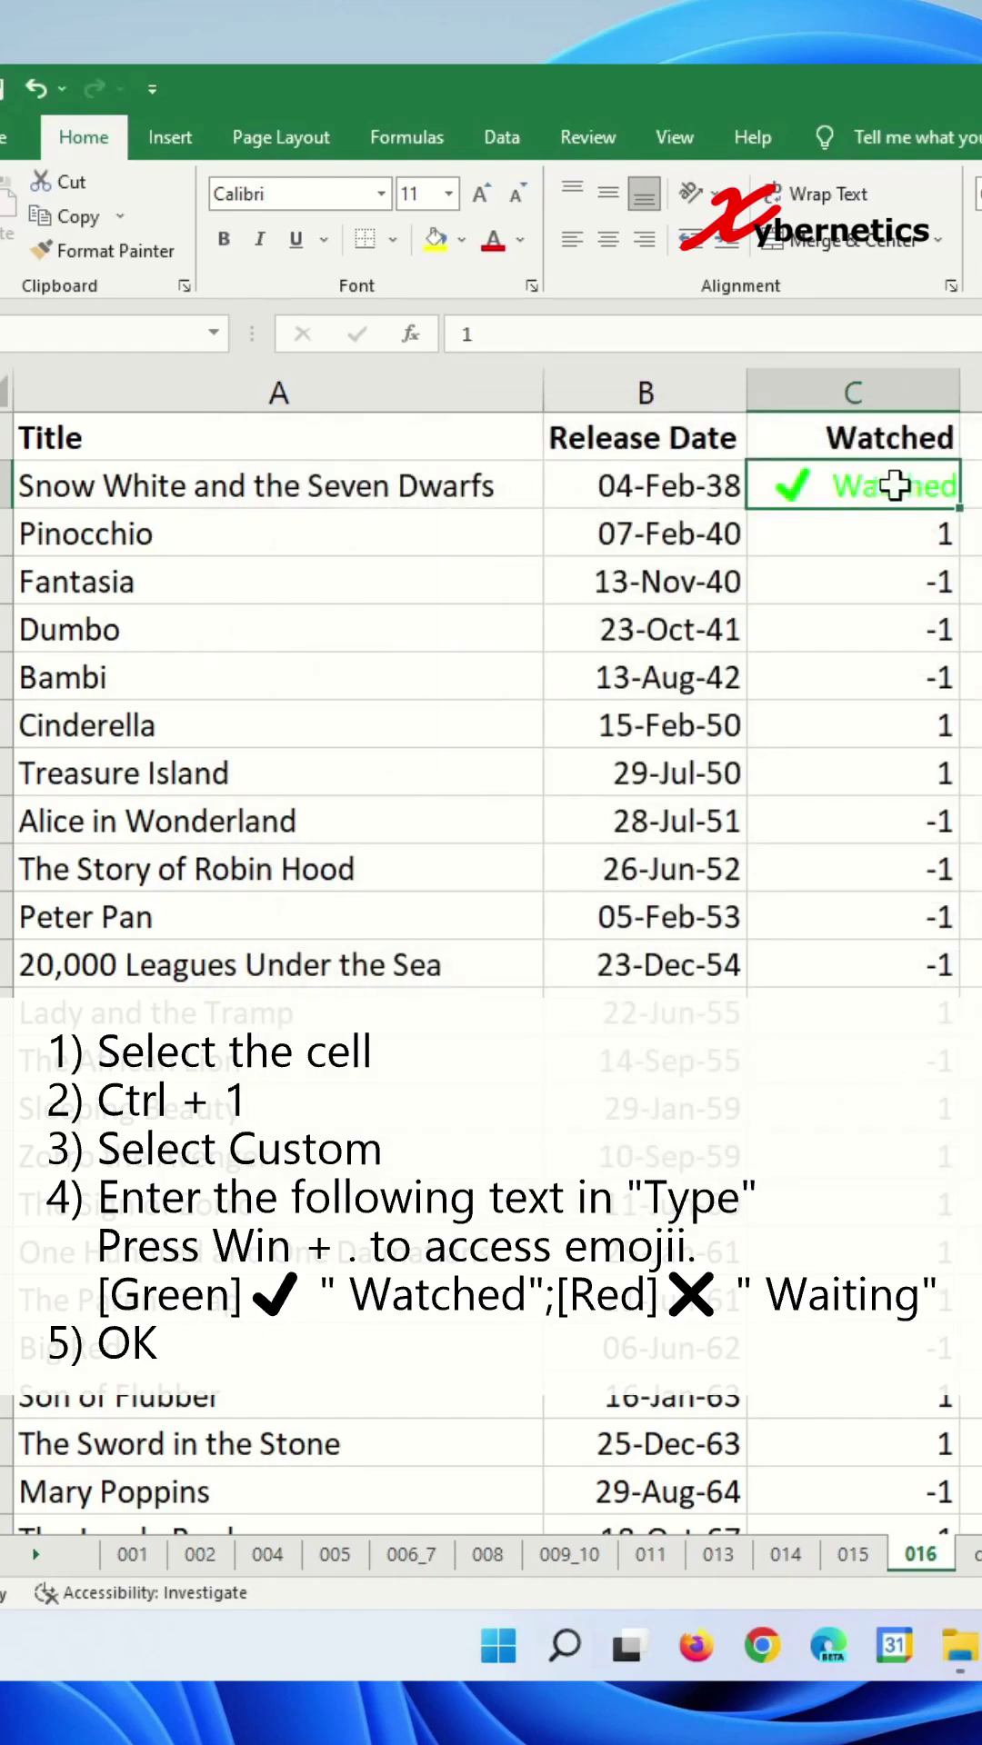
{"action": "left_click", "coordinate": [131, 241]}
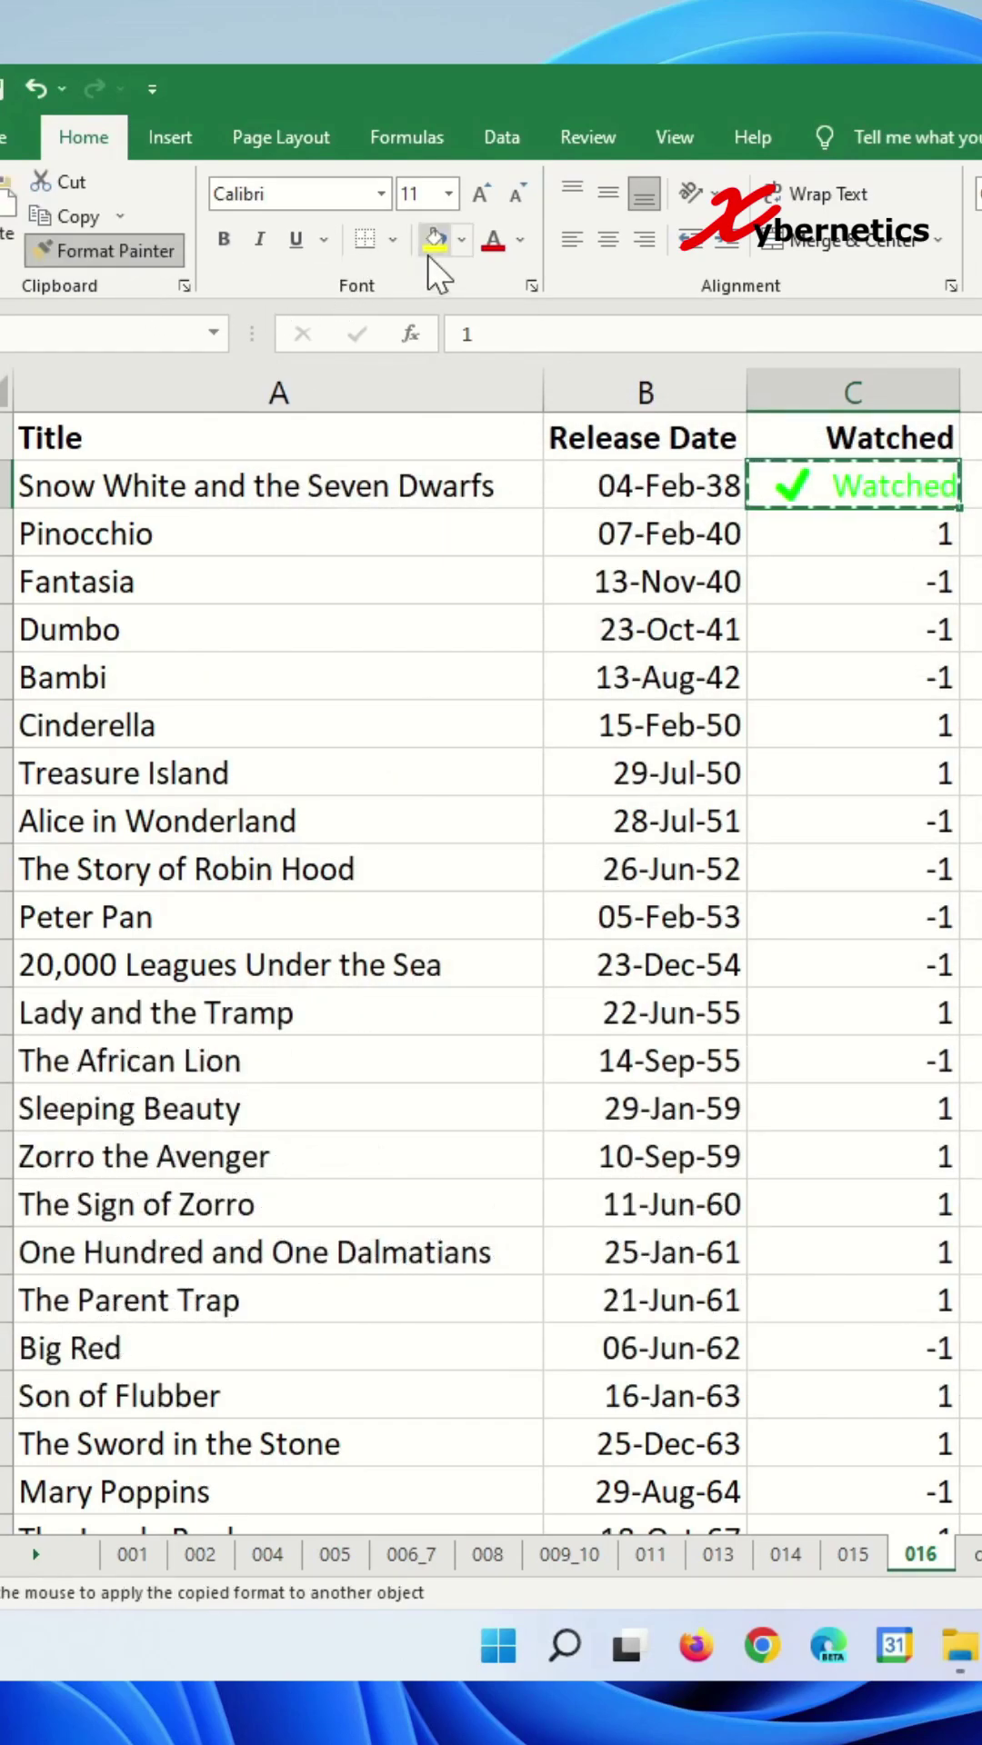
{"action": "mouse_move", "coordinate": [853, 535]}
{"action": "left_mouse_down"}
{"action": "mouse_move", "coordinate": [783, 1674]}
{"action": "mouse_move", "coordinate": [802, 1592]}
{"action": "left_mouse_up"}
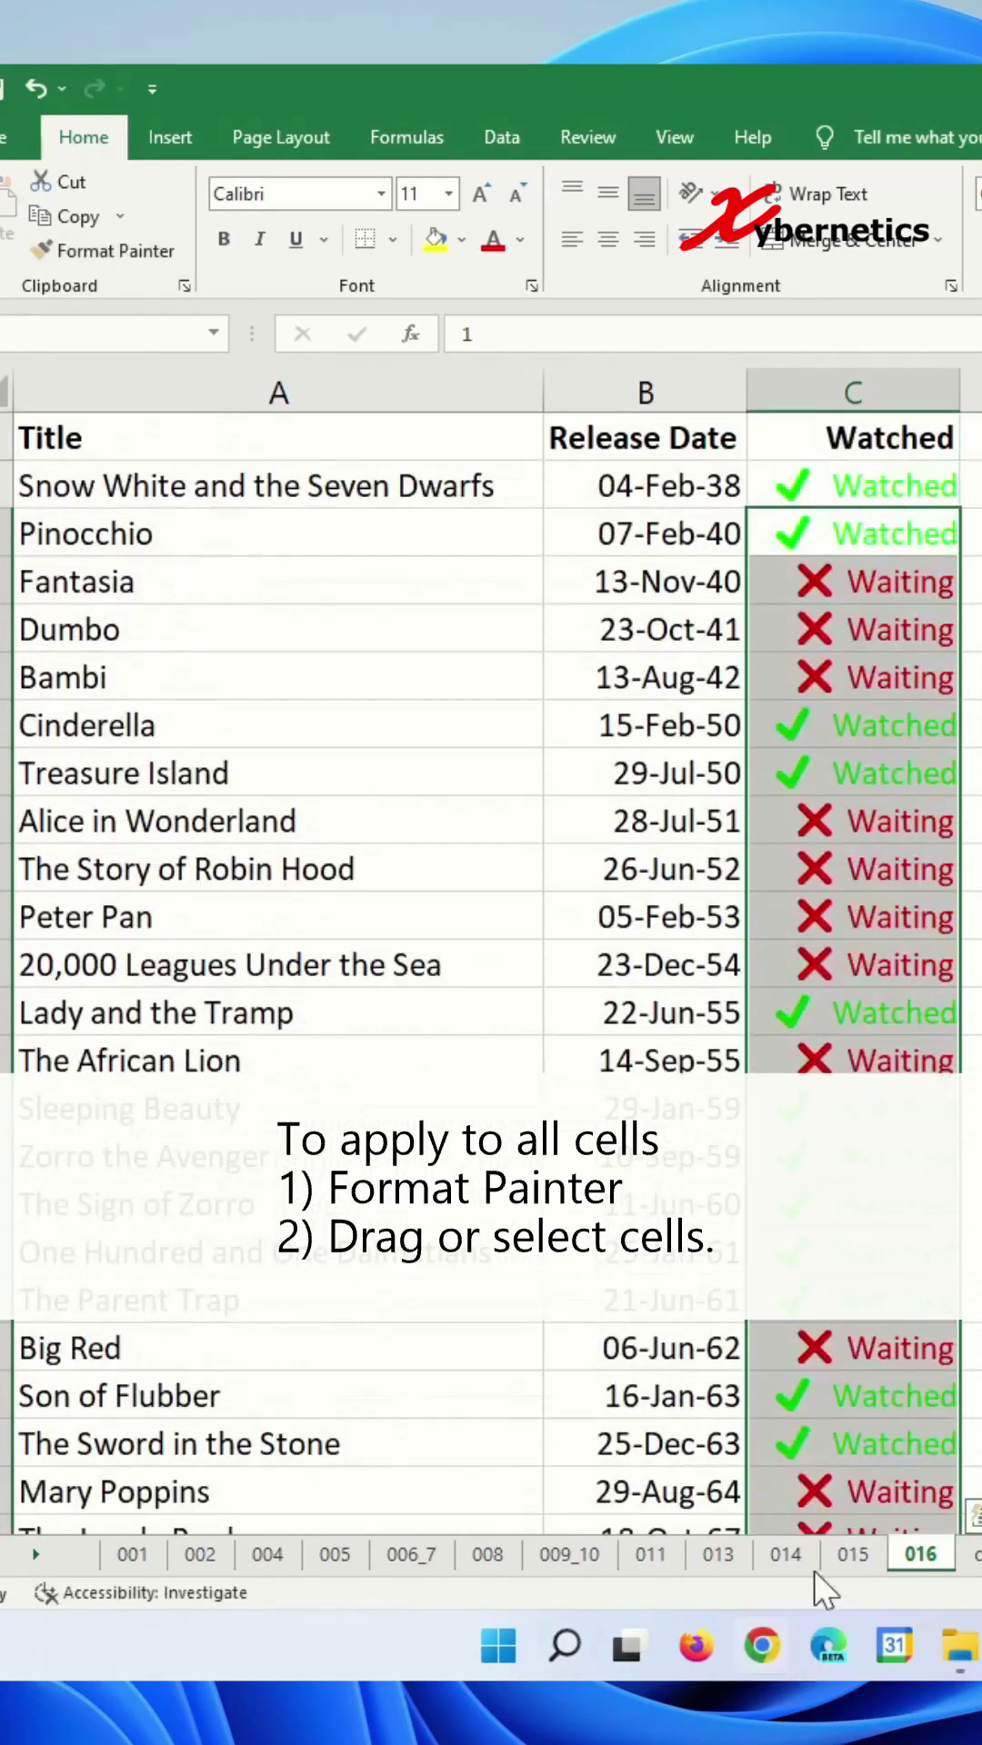
- Enter 1 for Dumbo in C5 and -1 for Bambi in C6
{"action": "left_click", "coordinate": [900, 620]}
{"action": "type", "text": "1"}
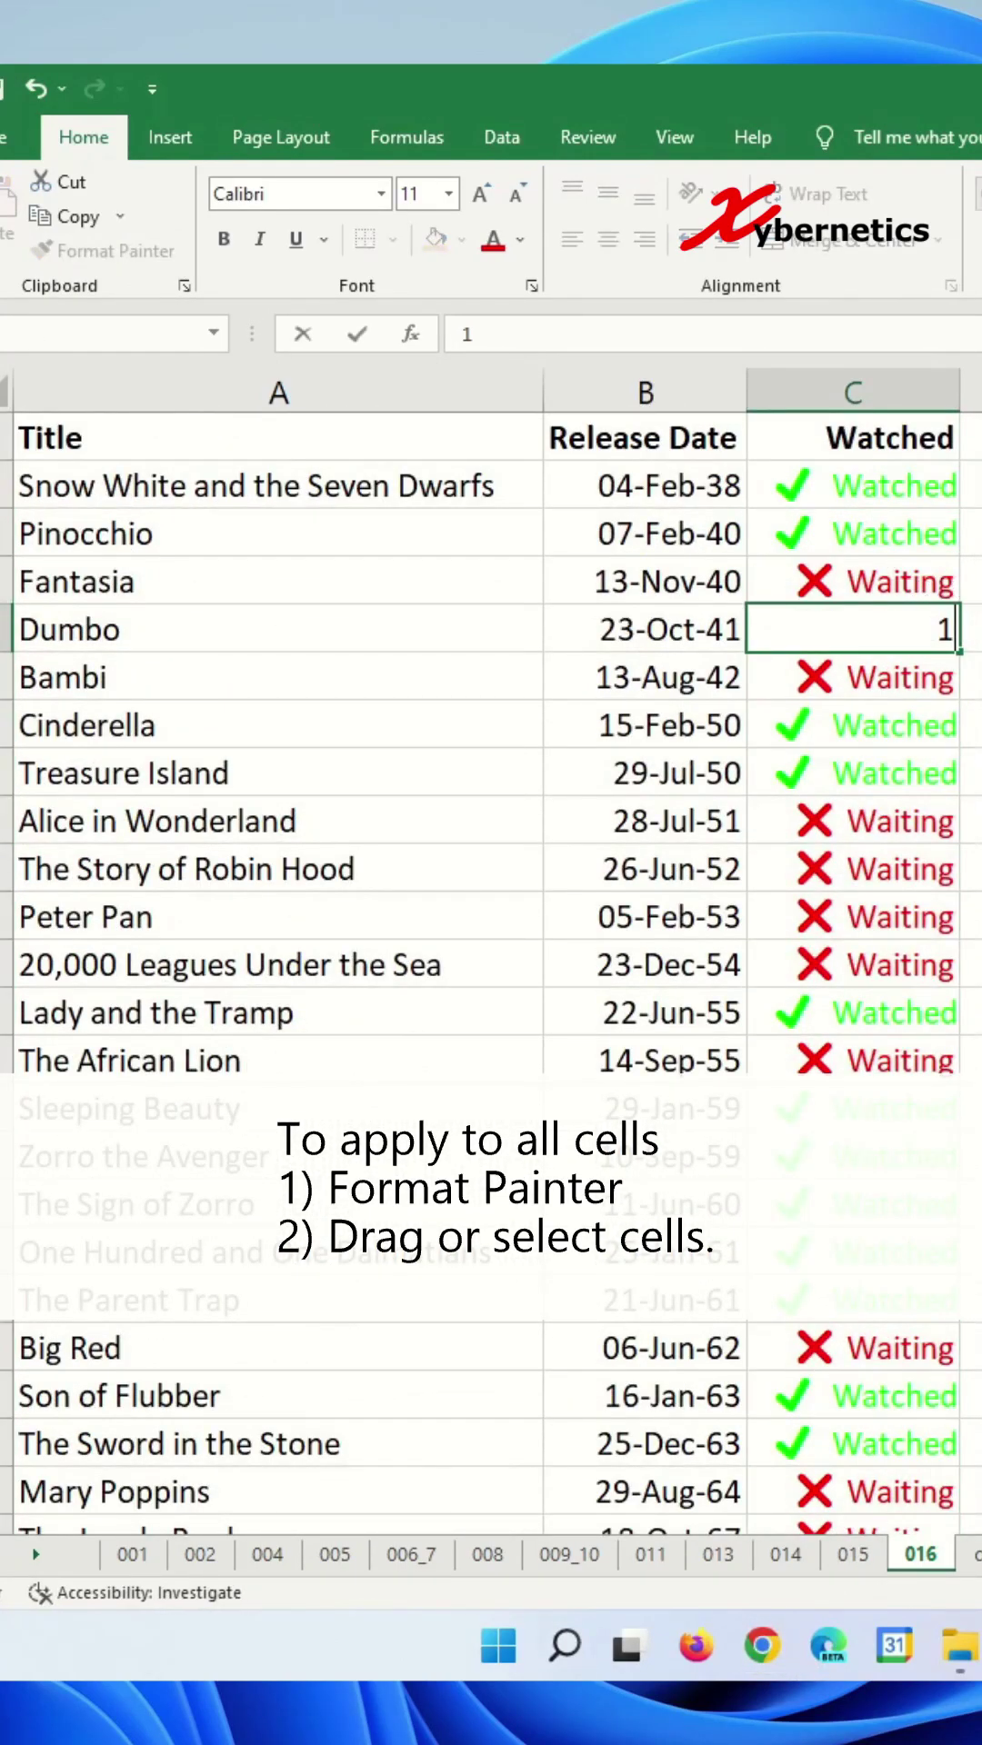
{"action": "key", "text": "Return"}
{"action": "type", "text": "-1"}
{"action": "key", "text": "Return"}
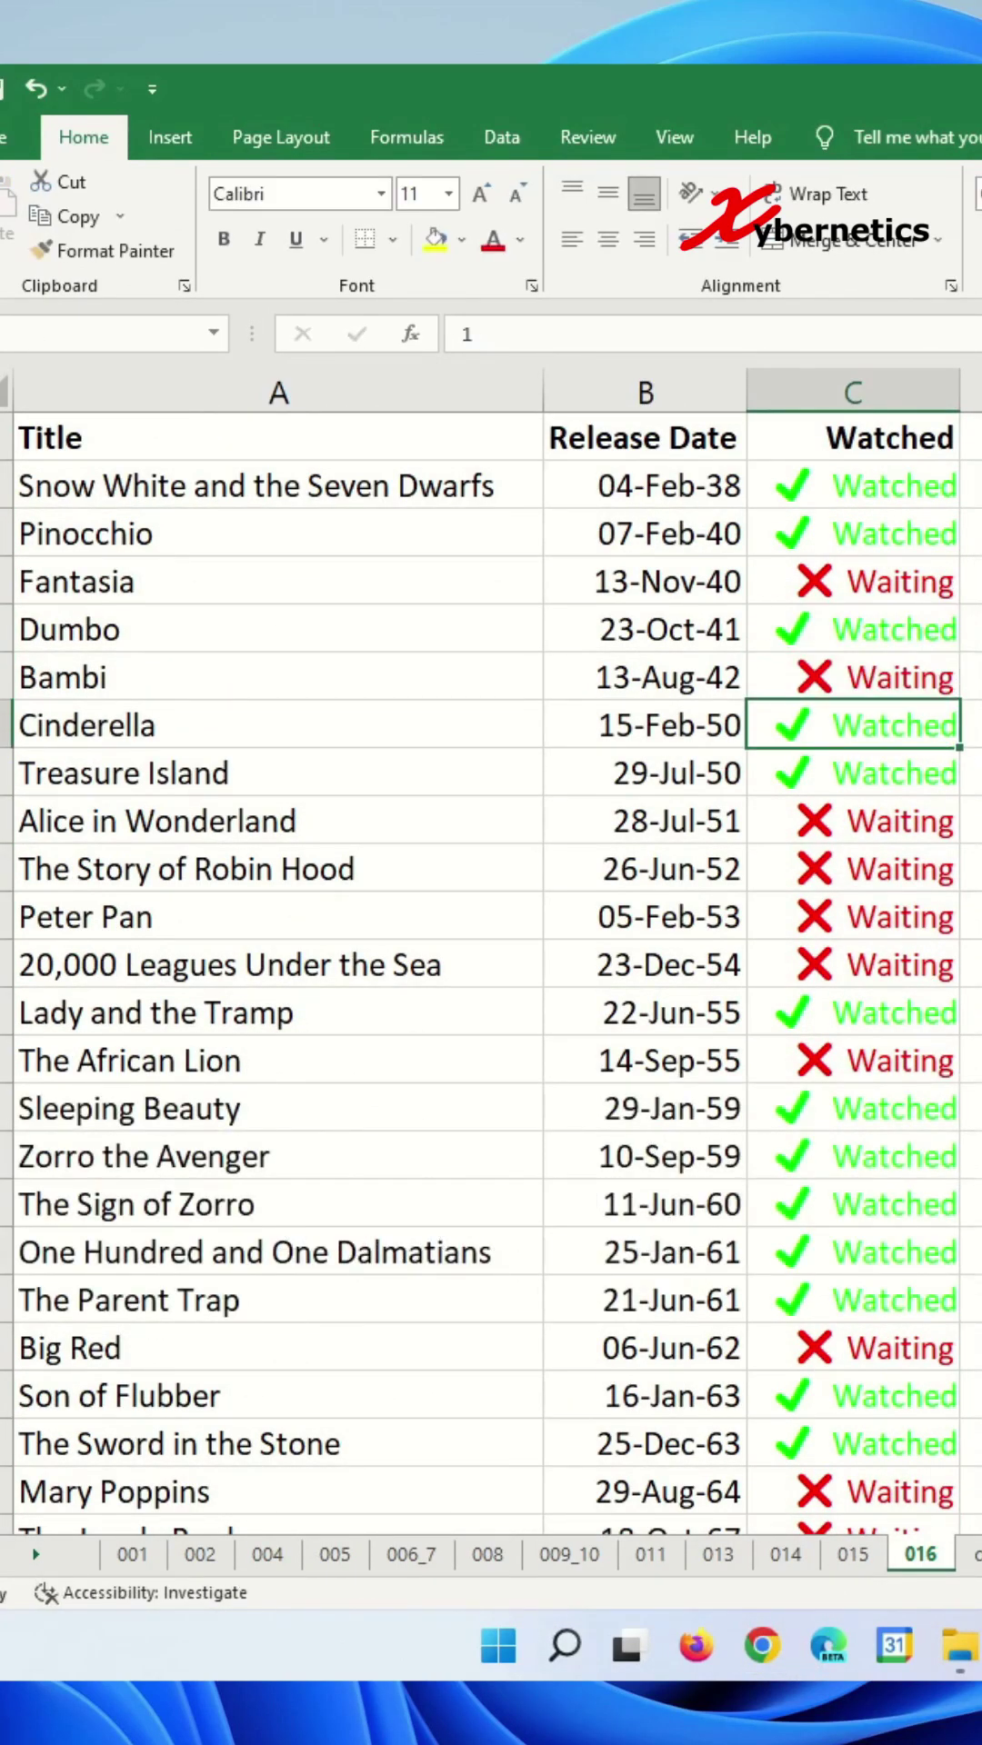